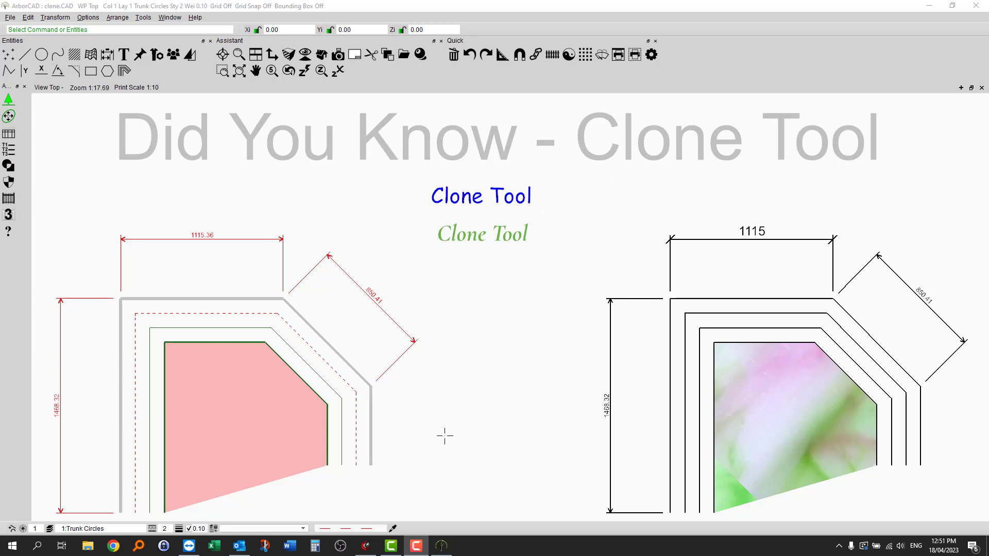
Clone the red dashed line's attributes and draw a three-segment stepped line with them between the two shapes.
{"action": "left_click", "coordinate": [392, 528]}
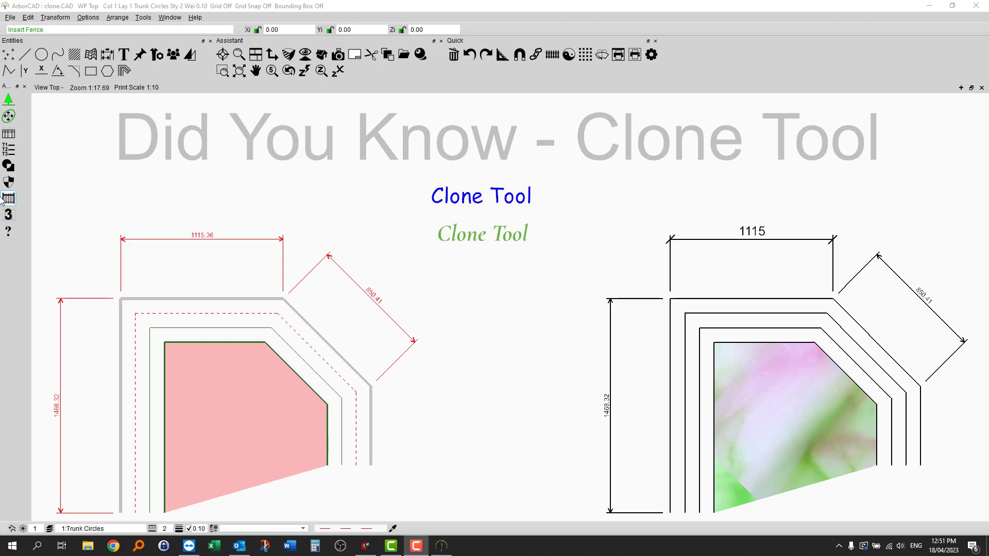
{"action": "left_click", "coordinate": [9, 71]}
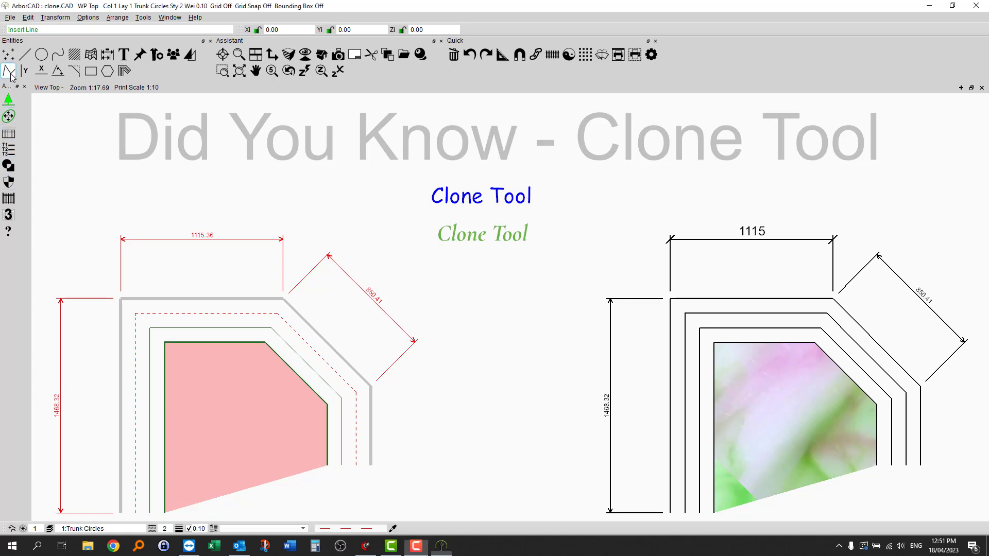
{"action": "left_click", "coordinate": [475, 307]}
{"action": "left_click", "coordinate": [475, 386]}
{"action": "left_click", "coordinate": [510, 386]}
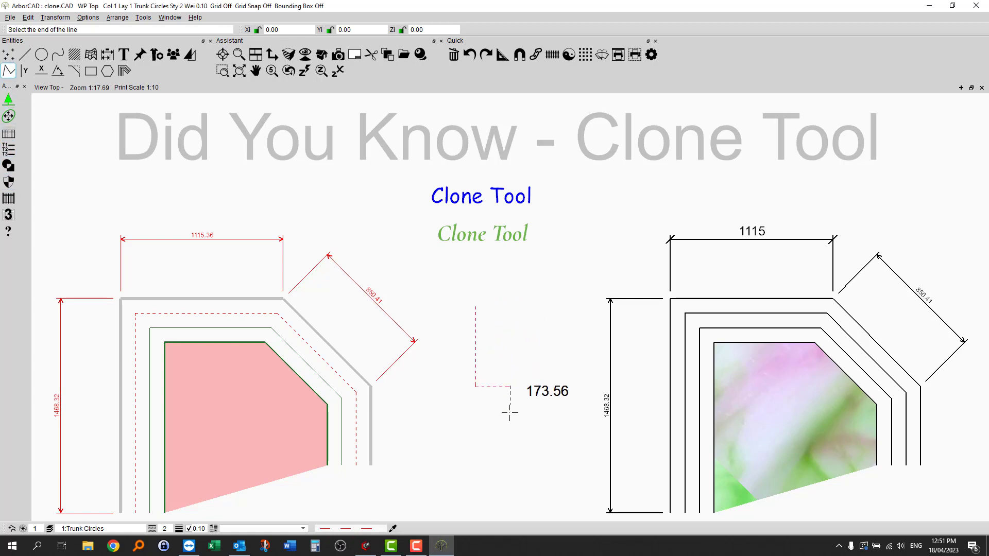
{"action": "left_click", "coordinate": [511, 415]}
{"action": "right_click", "coordinate": [525, 431]}
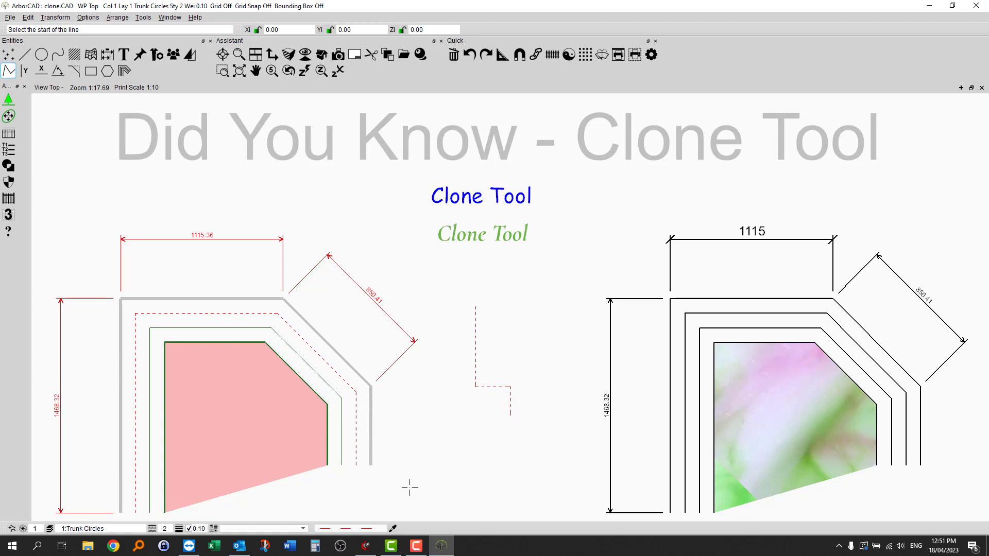
Clone the thick grey outline's attributes and draw a three-segment stepped line beside the dashed stepped line.
{"action": "left_click", "coordinate": [392, 527]}
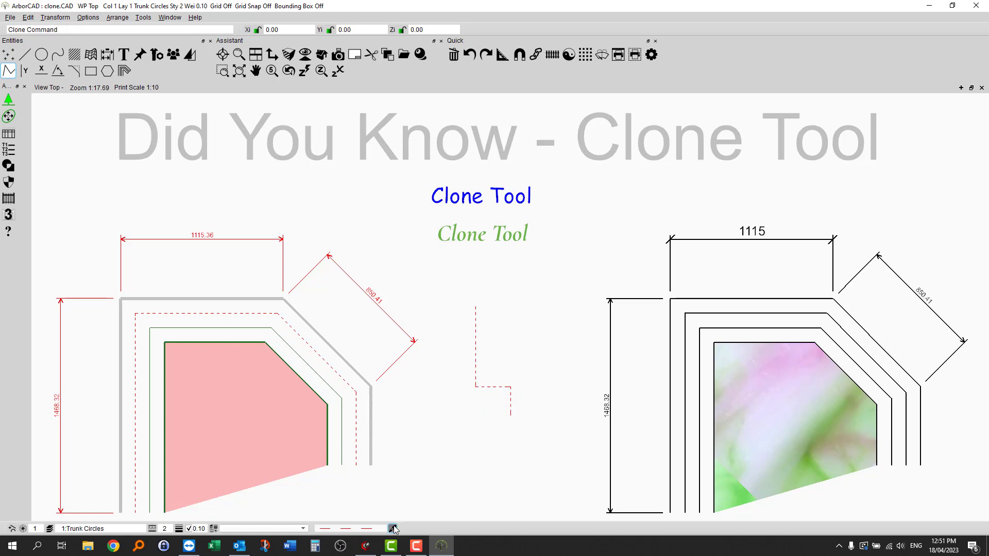
{"action": "left_click", "coordinate": [371, 416]}
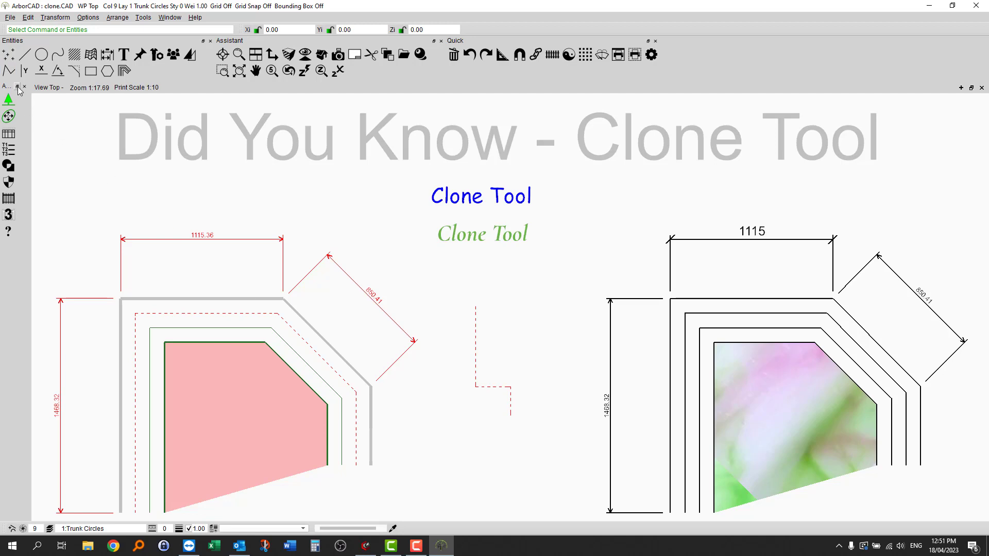
{"action": "left_click", "coordinate": [8, 70]}
{"action": "left_click", "coordinate": [456, 303]}
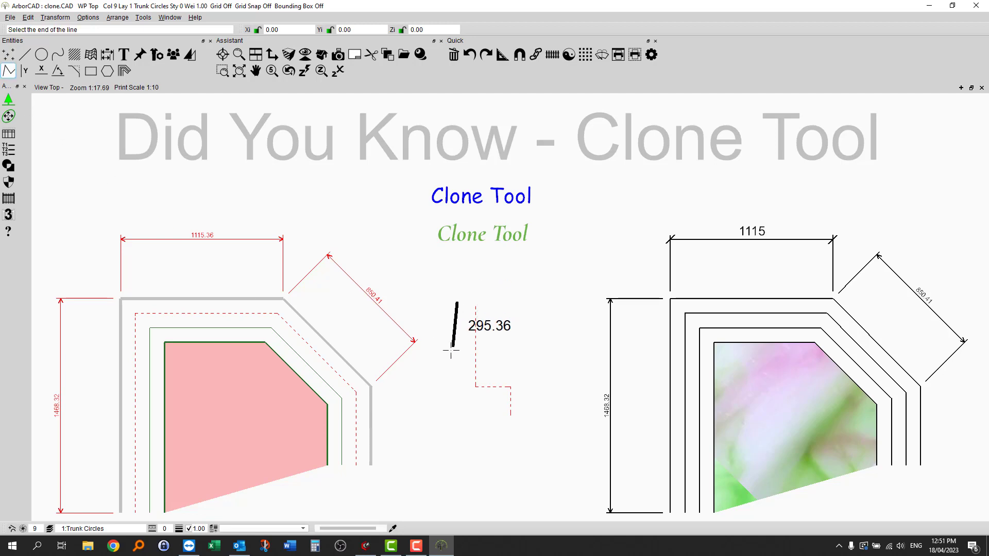
{"action": "left_click", "coordinate": [457, 403]}
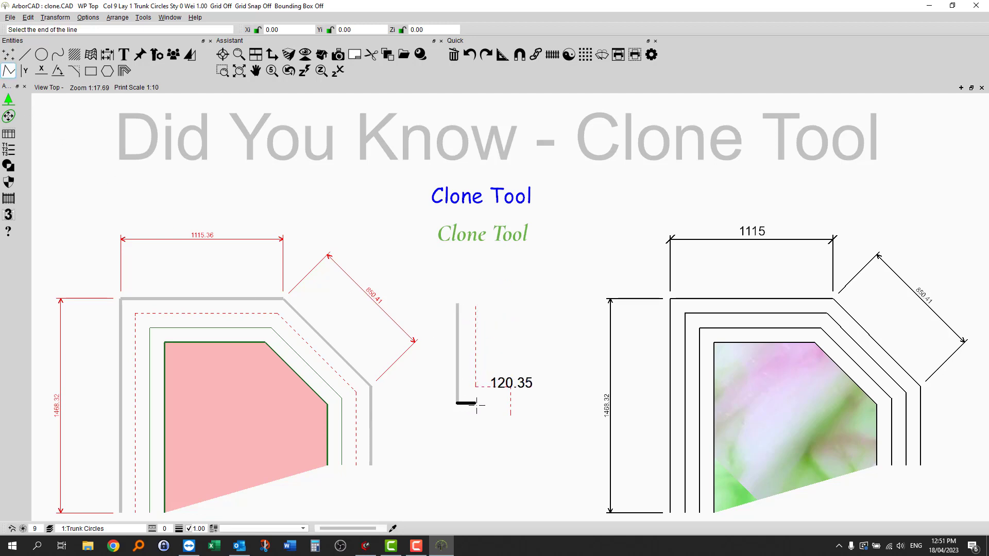
{"action": "left_click", "coordinate": [489, 441]}
{"action": "right_click", "coordinate": [434, 454]}
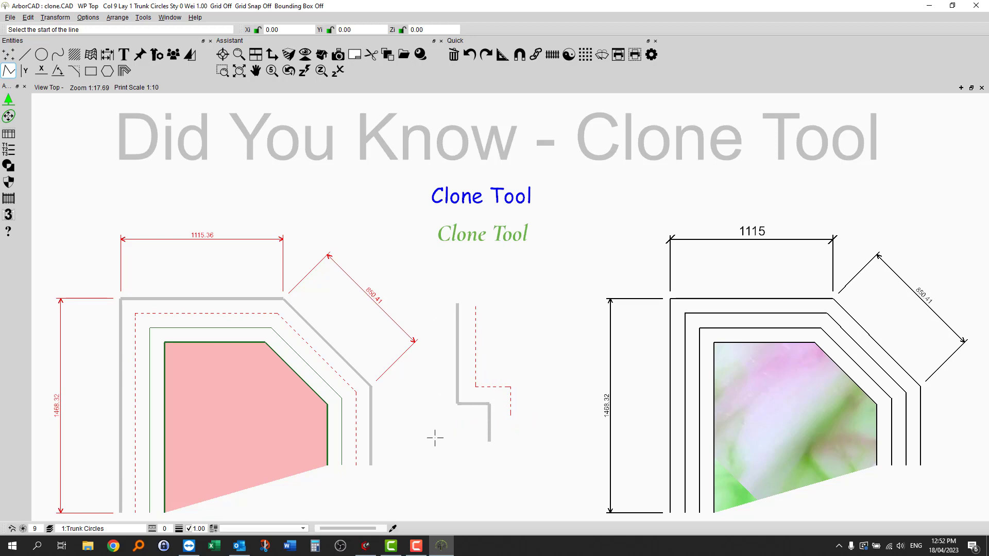
{"action": "key", "text": "Escape"}
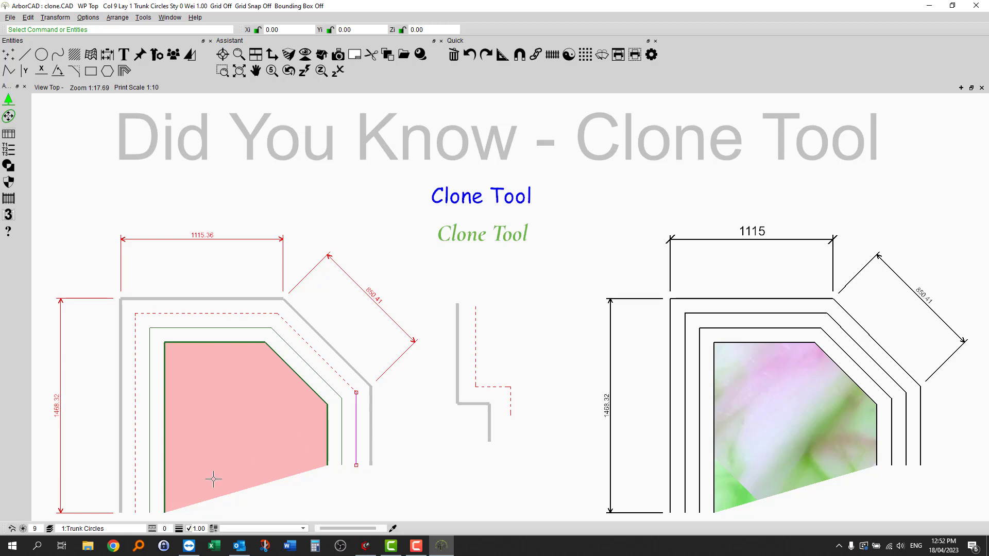
Clone only the line weight of the thick grey outline onto the selected short vertical red dashed segment.
{"action": "left_click", "coordinate": [178, 528]}
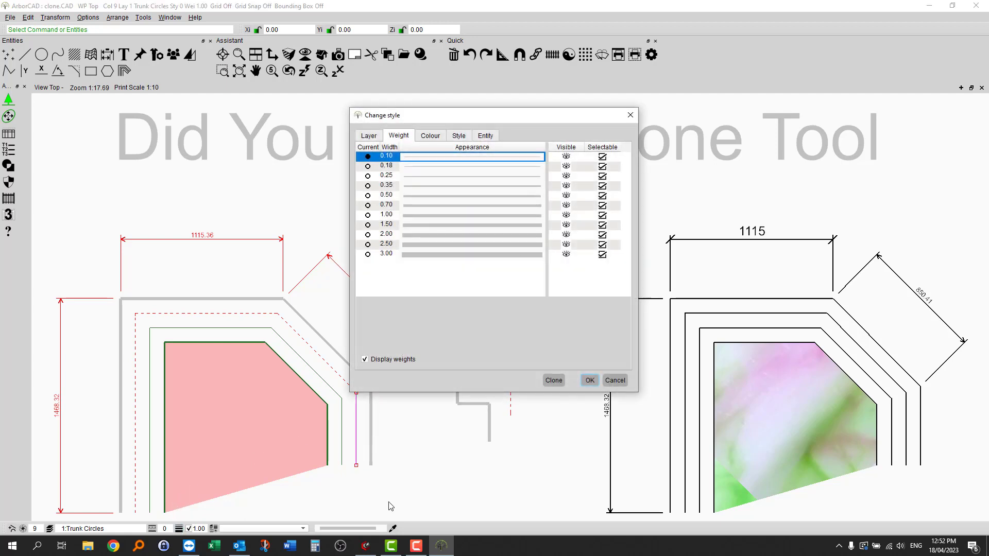
{"action": "left_click", "coordinate": [555, 382]}
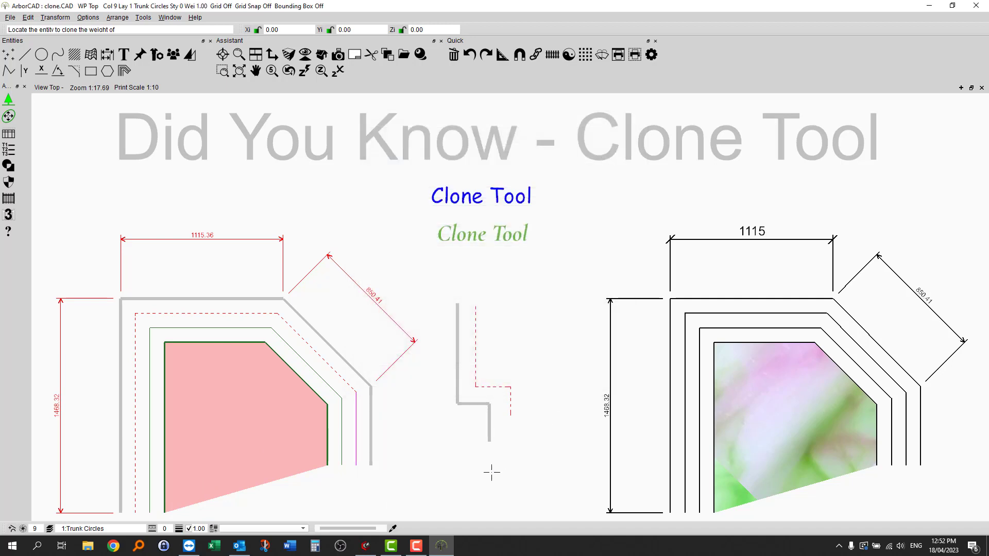
{"action": "left_click", "coordinate": [372, 406]}
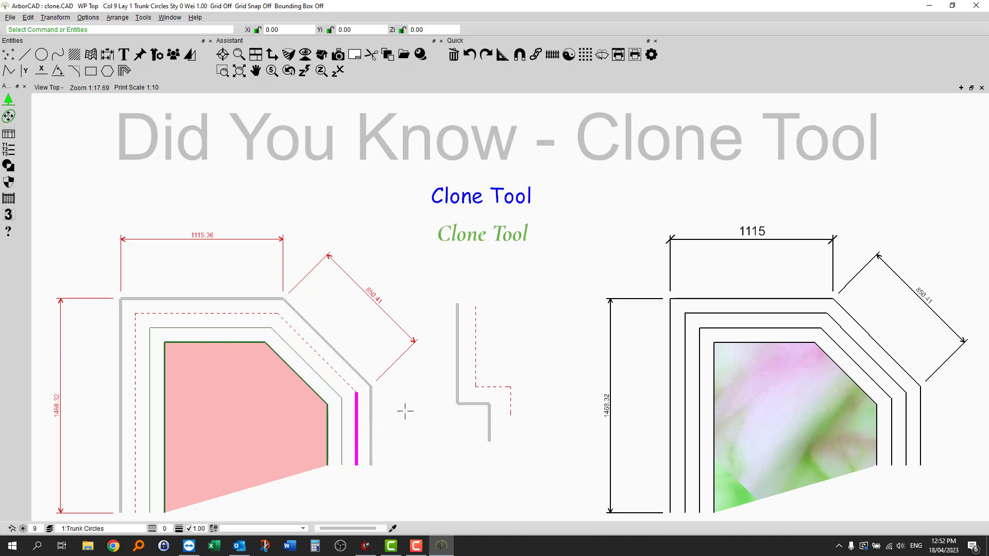
{"action": "key", "text": "Escape"}
Select the four thin grey lines around the pink-filled shape and clone the red dashed line's colour onto them.
{"action": "left_click", "coordinate": [167, 327]}
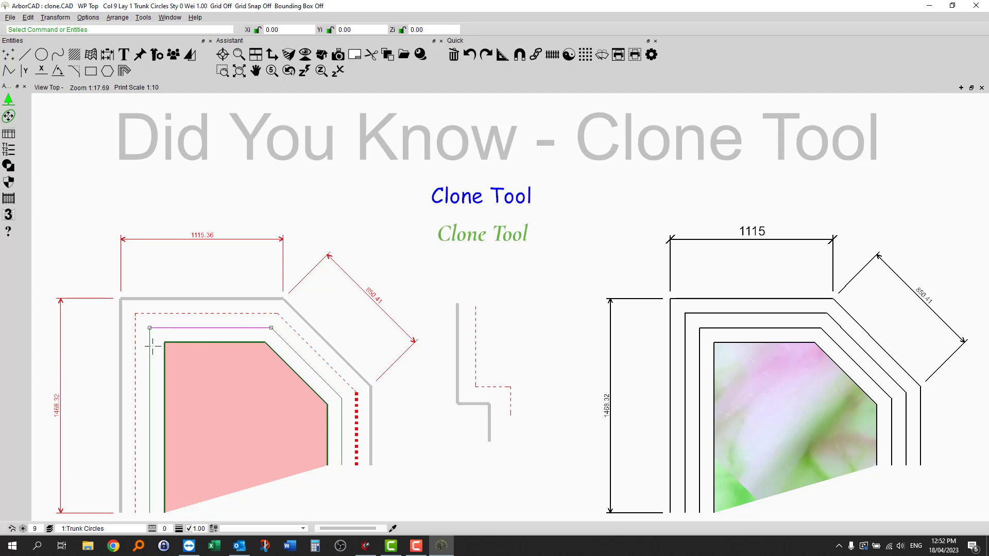
{"action": "left_click", "coordinate": [149, 353]}
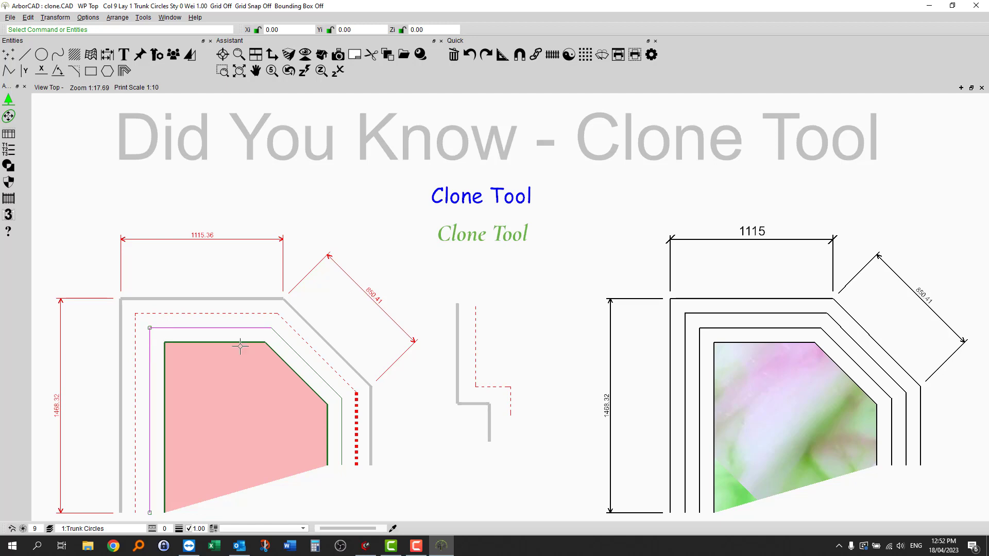
{"action": "left_click", "coordinate": [293, 350]}
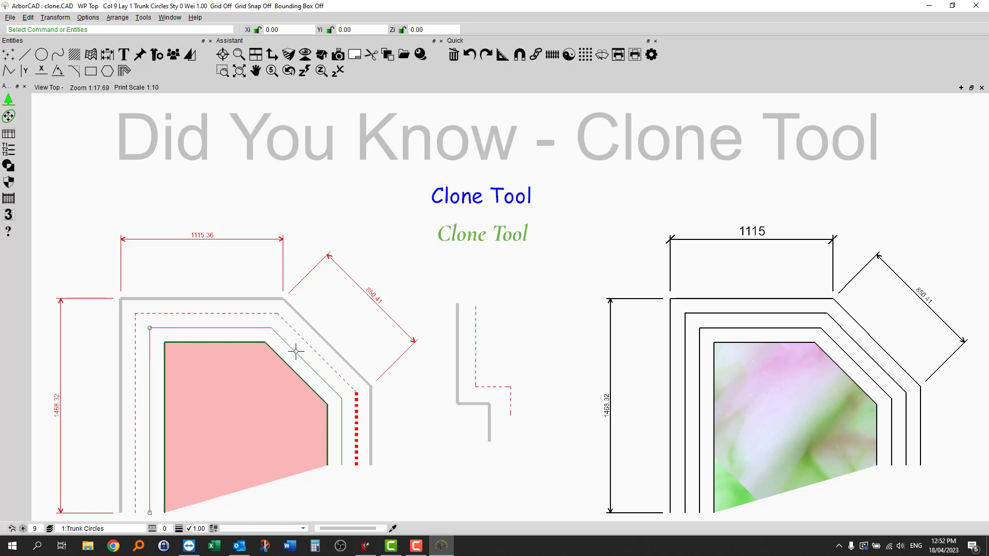
{"action": "left_click", "coordinate": [342, 419]}
{"action": "left_click", "coordinate": [22, 529]}
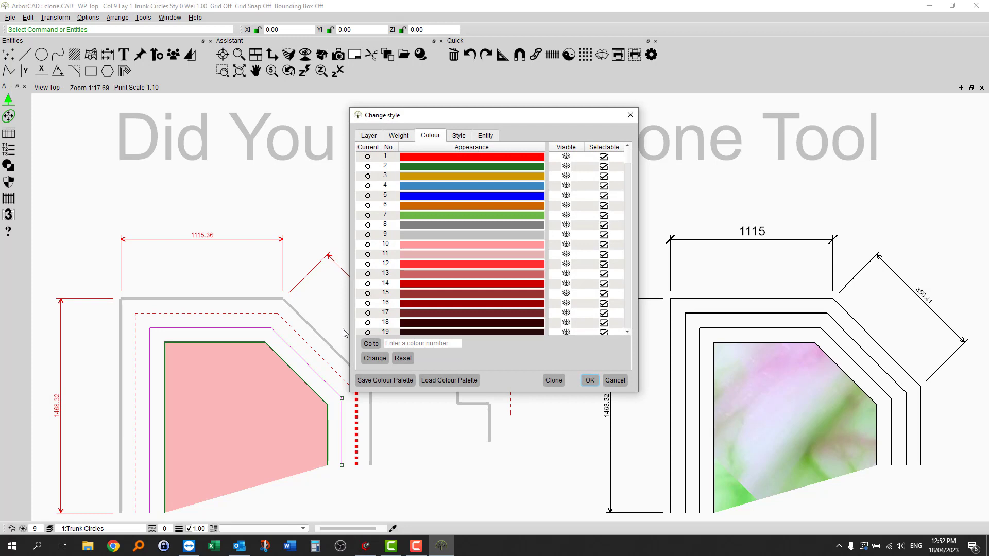
{"action": "left_click", "coordinate": [554, 381]}
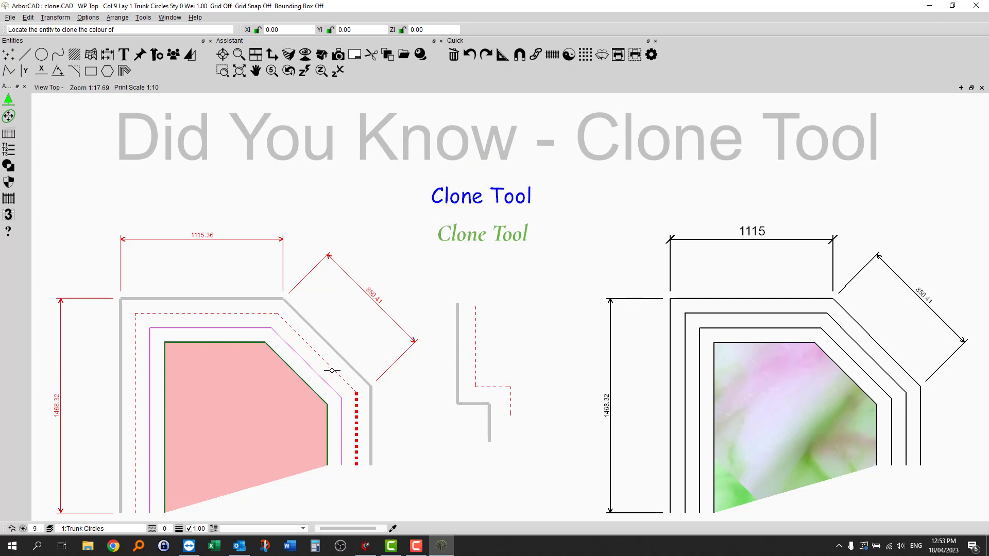
{"action": "left_click", "coordinate": [333, 370]}
Clone the line weight of the pink shape's green border onto the four selected thin lines.
{"action": "left_click", "coordinate": [178, 528]}
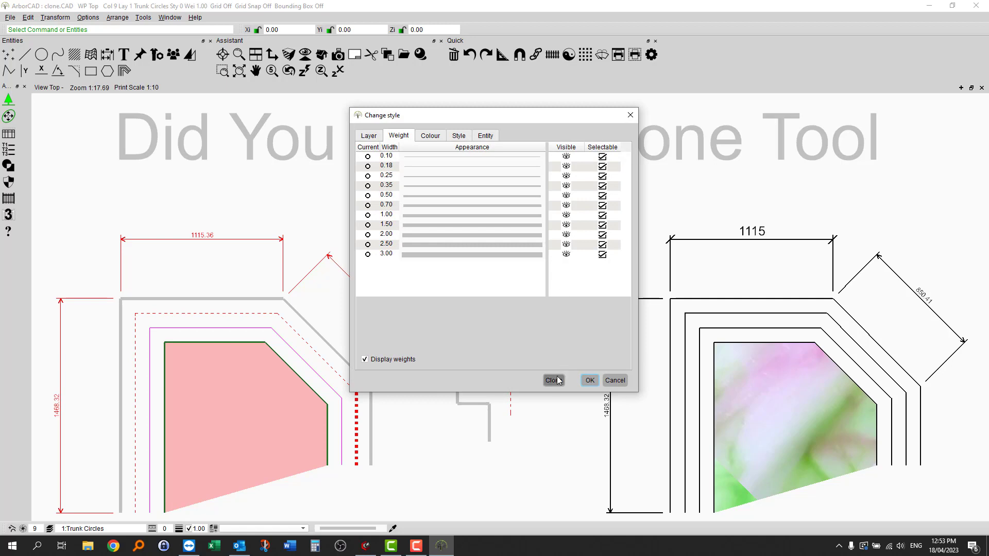
{"action": "left_click", "coordinate": [554, 380]}
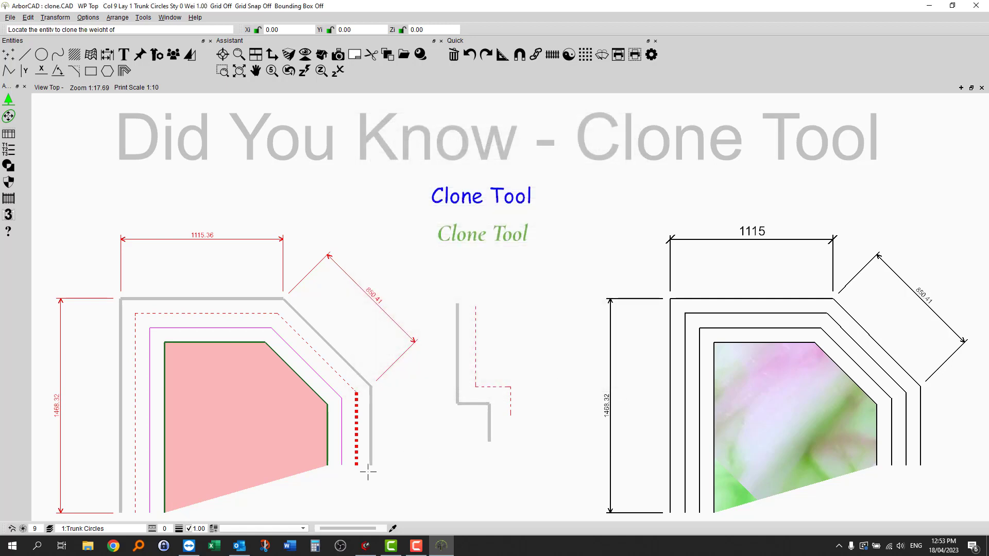
{"action": "left_click", "coordinate": [327, 444]}
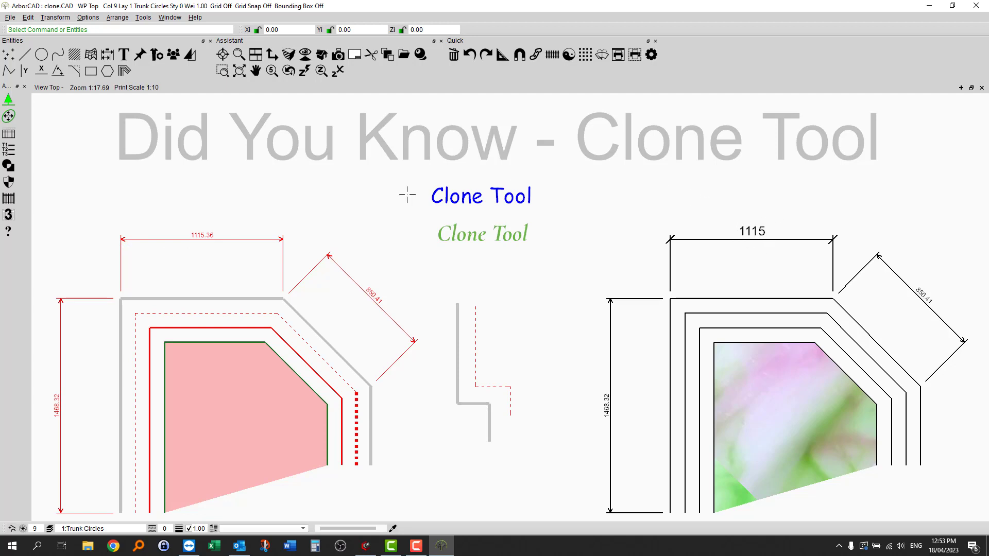
Clone the dimension settings of the black 1115 dimension onto the red horizontal dimension above the pink-filled shape, using Clone.
{"action": "double_click", "coordinate": [208, 235]}
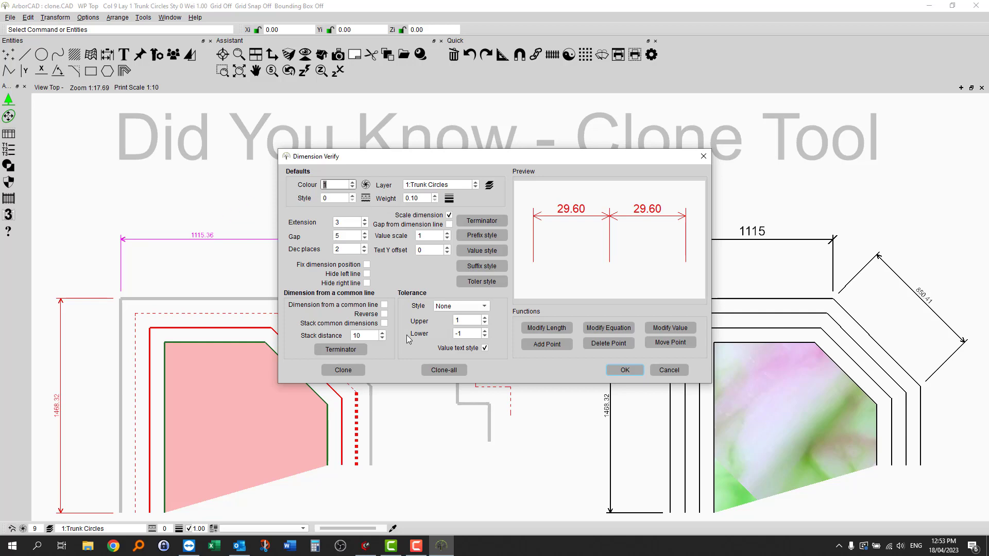
{"action": "left_click", "coordinate": [351, 370]}
{"action": "left_click", "coordinate": [353, 369]}
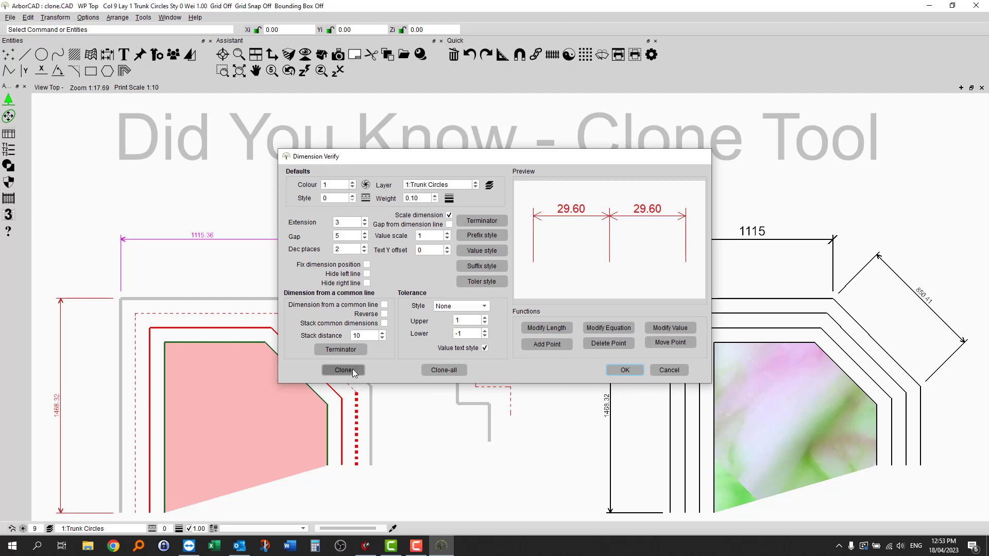
{"action": "left_click", "coordinate": [748, 230]}
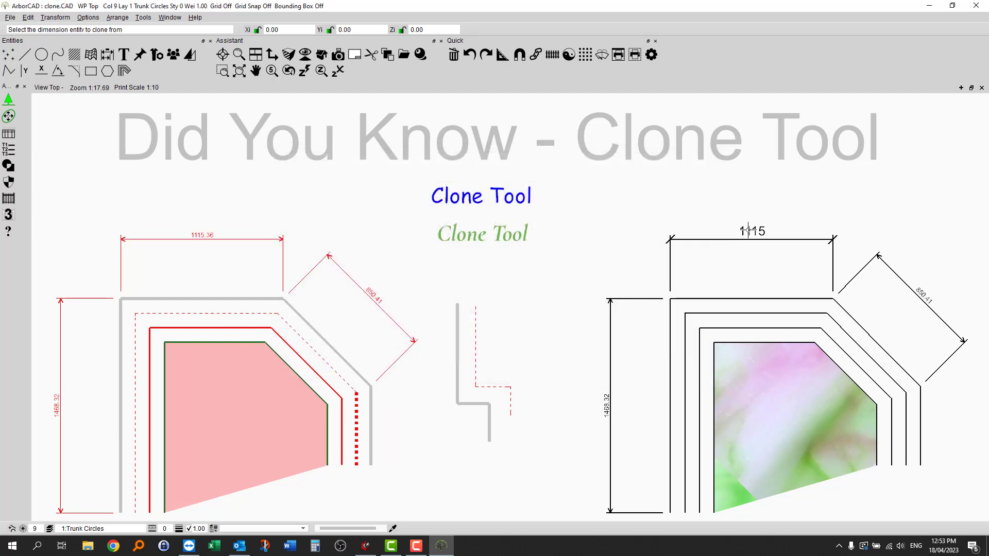
{"action": "left_click", "coordinate": [748, 230]}
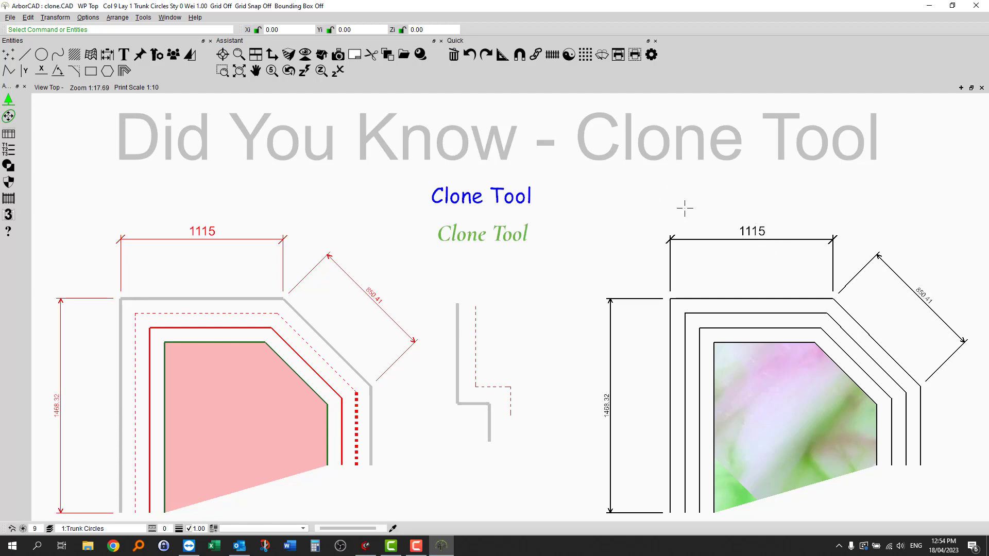
Use Clone-all to copy every attribute of the black 1115 dimension onto the red horizontal 1115 dimension.
{"action": "double_click", "coordinate": [205, 226]}
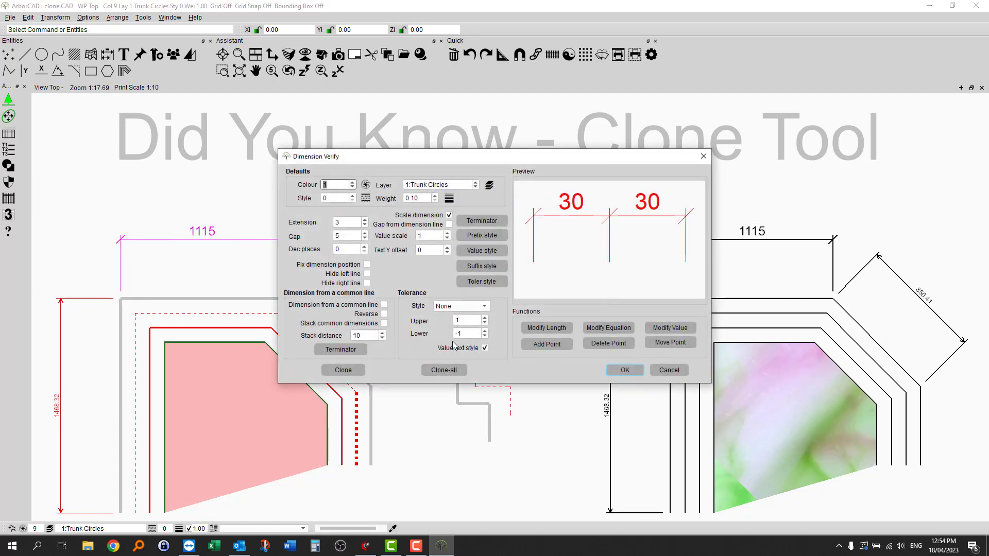
{"action": "left_click", "coordinate": [444, 370]}
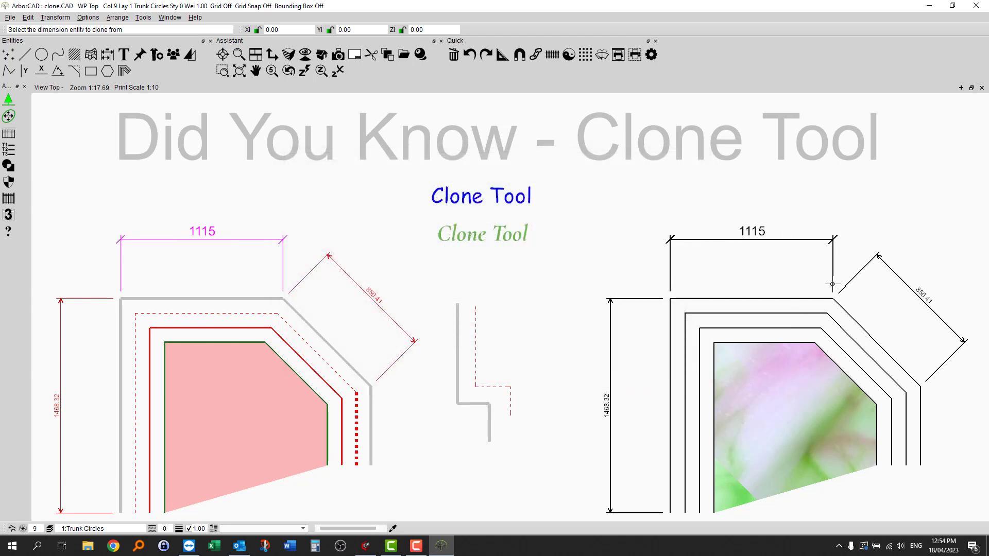
{"action": "left_click", "coordinate": [753, 235]}
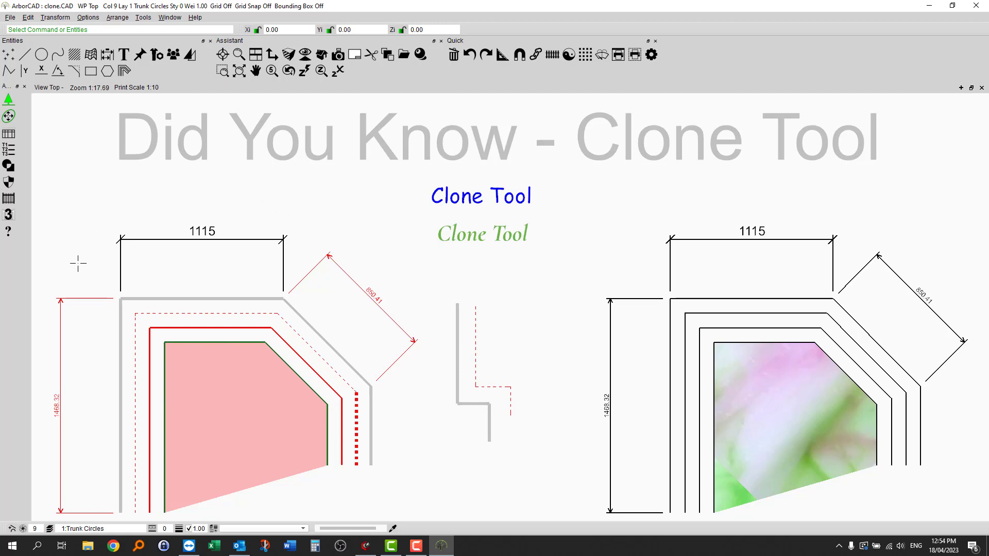
Select the other five dimensions around both shapes and use Clone-all to copy every attribute of the right-hand shape's 1115 dimension onto them.
{"action": "left_click", "coordinate": [60, 306]}
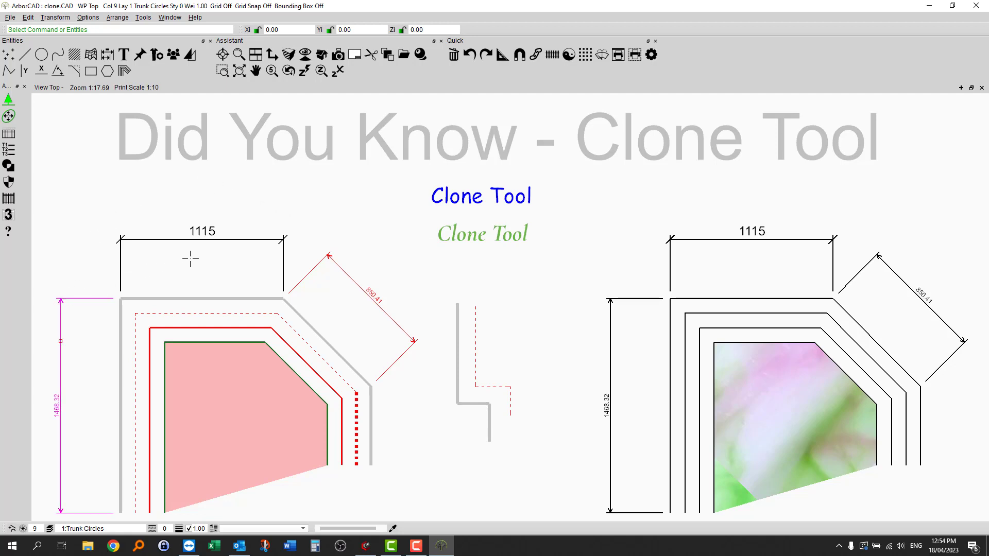
{"action": "left_click", "coordinate": [207, 238]}
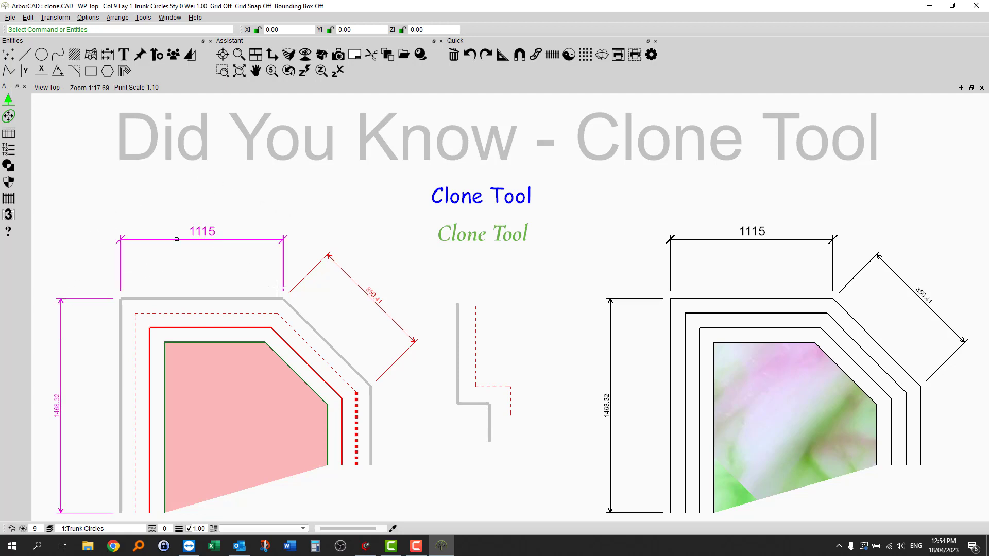
{"action": "left_click", "coordinate": [367, 291]}
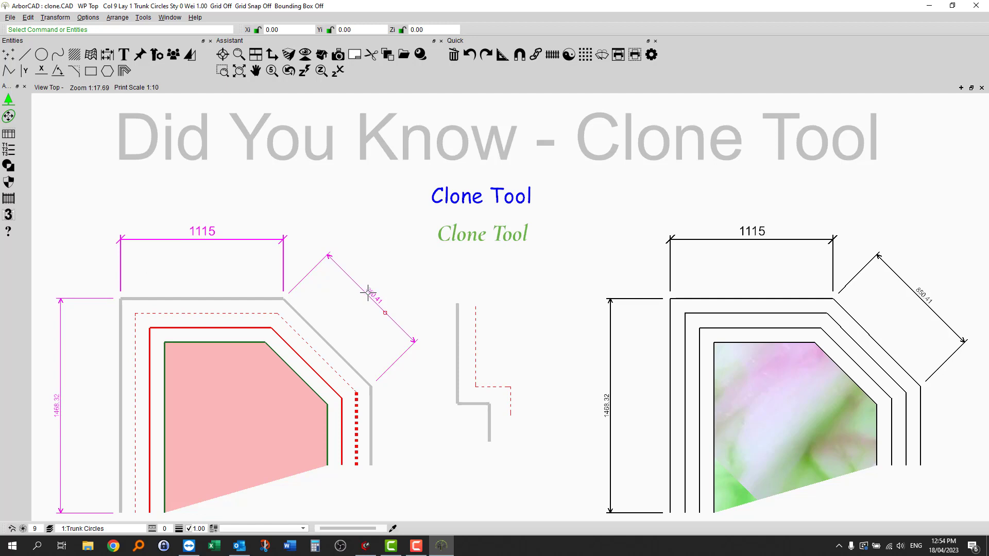
{"action": "left_click", "coordinate": [603, 404]}
{"action": "left_click", "coordinate": [902, 280]}
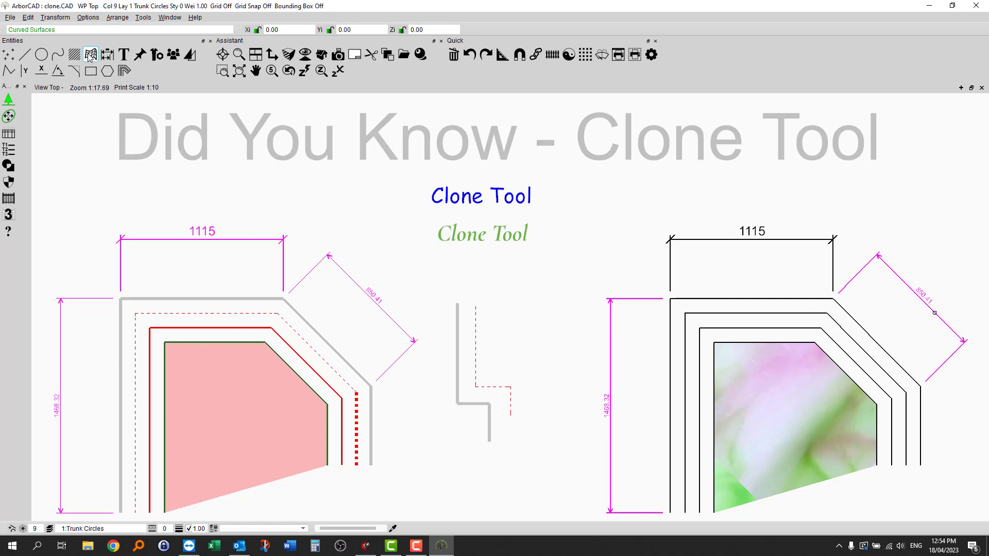
{"action": "left_click", "coordinate": [94, 19]}
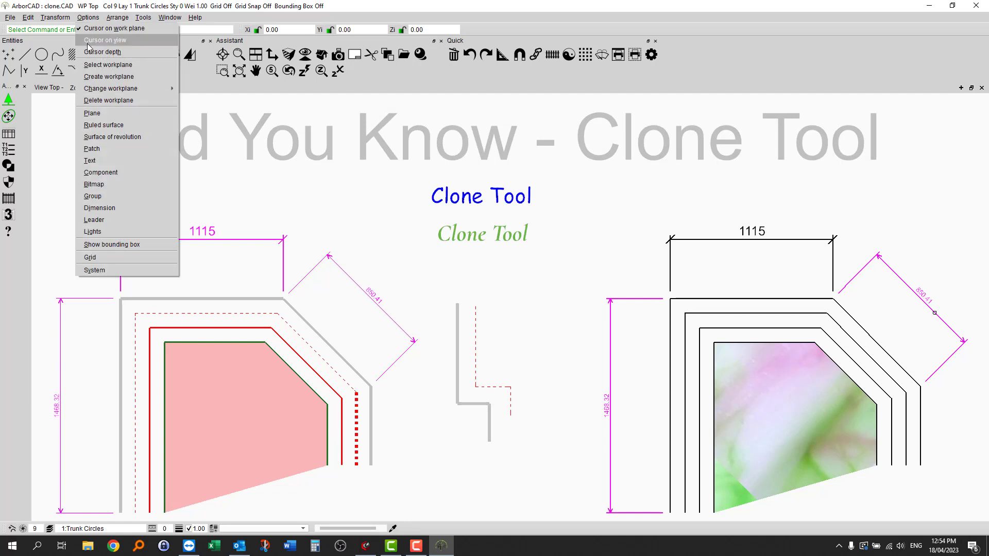
{"action": "left_click", "coordinate": [116, 207]}
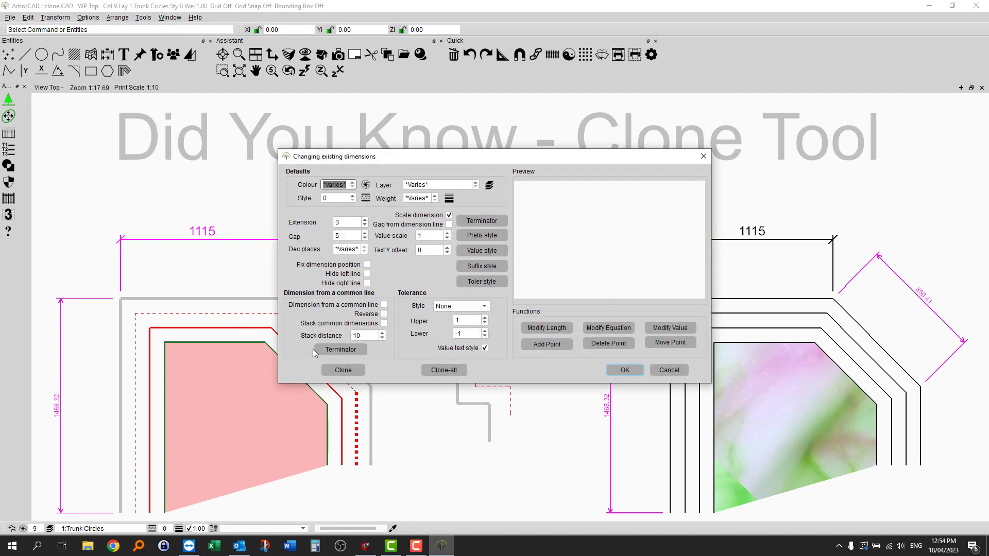
{"action": "left_click", "coordinate": [445, 371]}
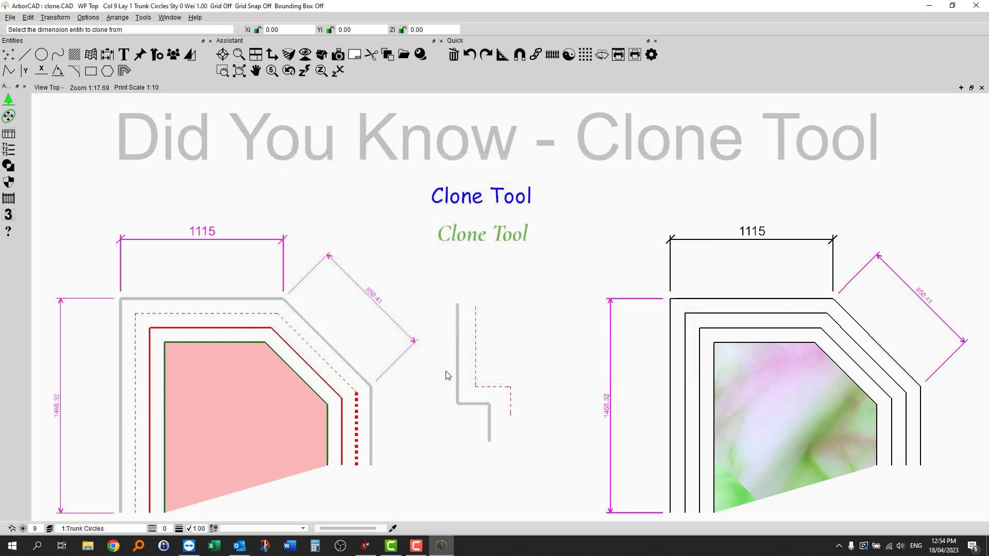
{"action": "left_click", "coordinate": [752, 233]}
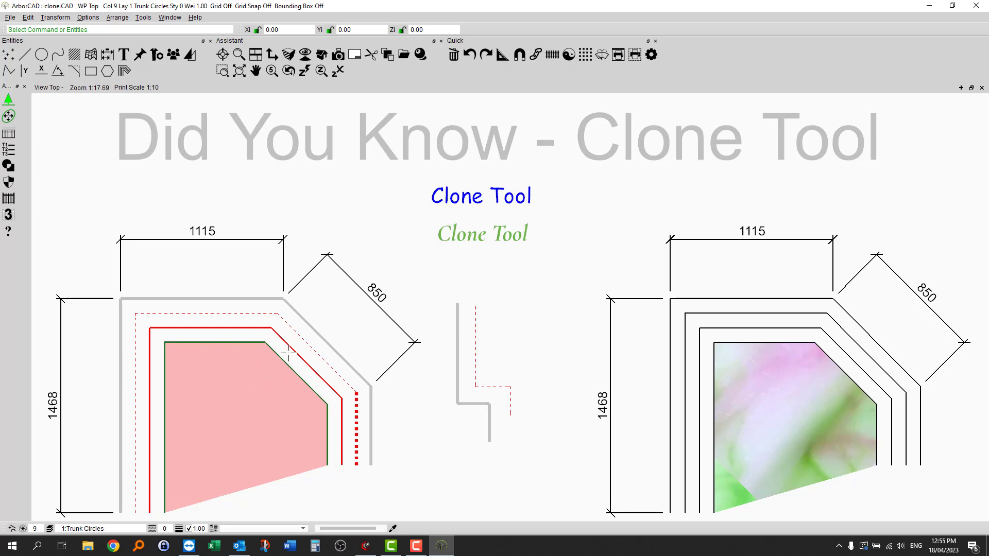
Use Clone All to copy every attribute of the pink-filled plane onto the bitmap-filled plane in the right-hand shape.
{"action": "double_click", "coordinate": [733, 382]}
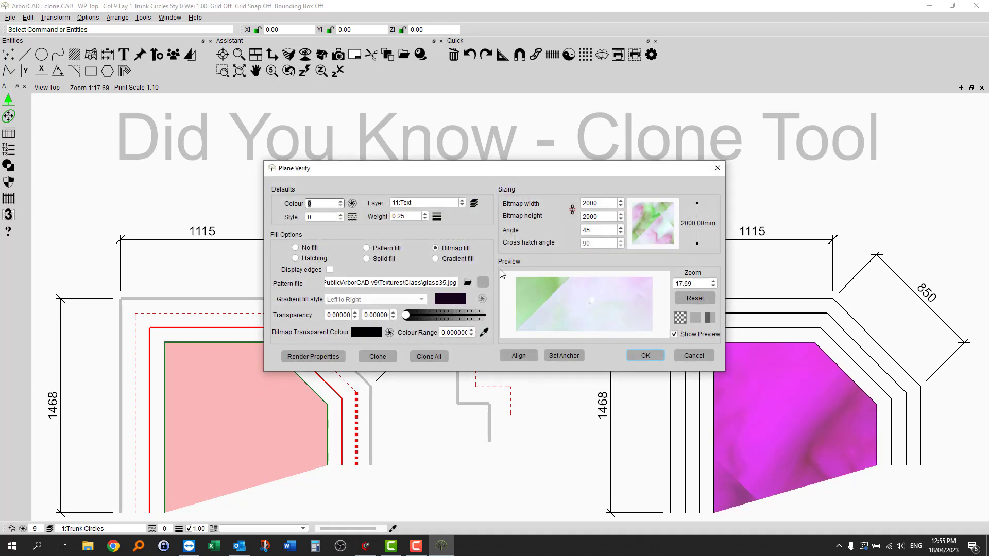
{"action": "left_click", "coordinate": [432, 356]}
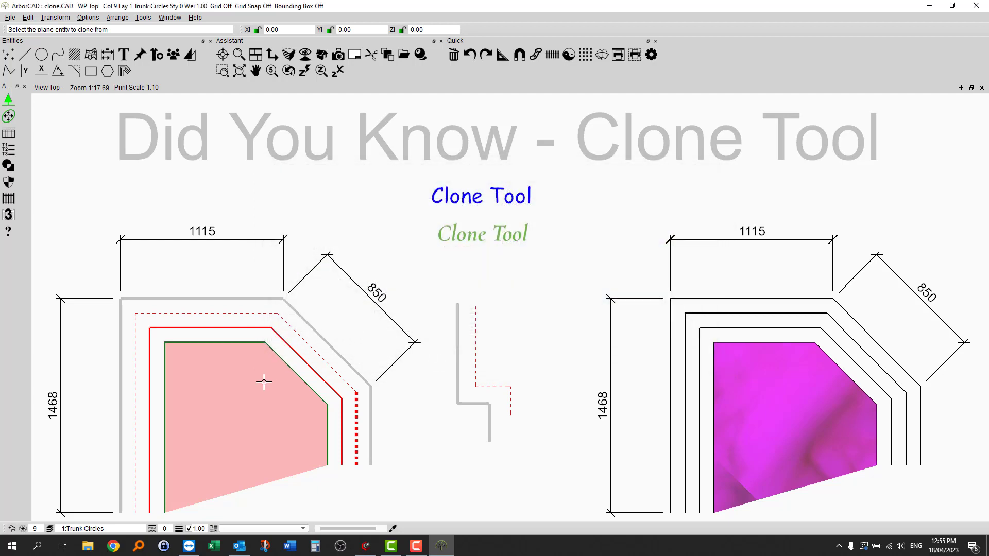
{"action": "left_click", "coordinate": [264, 381]}
{"action": "left_click", "coordinate": [745, 382]}
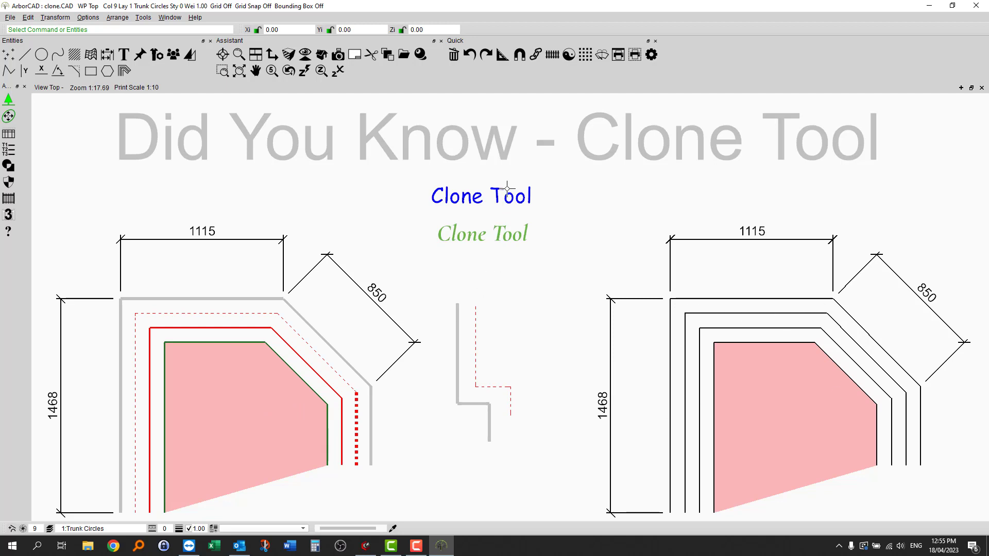
Chain-select the second outline from the outside of the right-hand shape and clone the red dashed diagonal line's style onto it.
{"action": "left_click", "coordinate": [537, 55]}
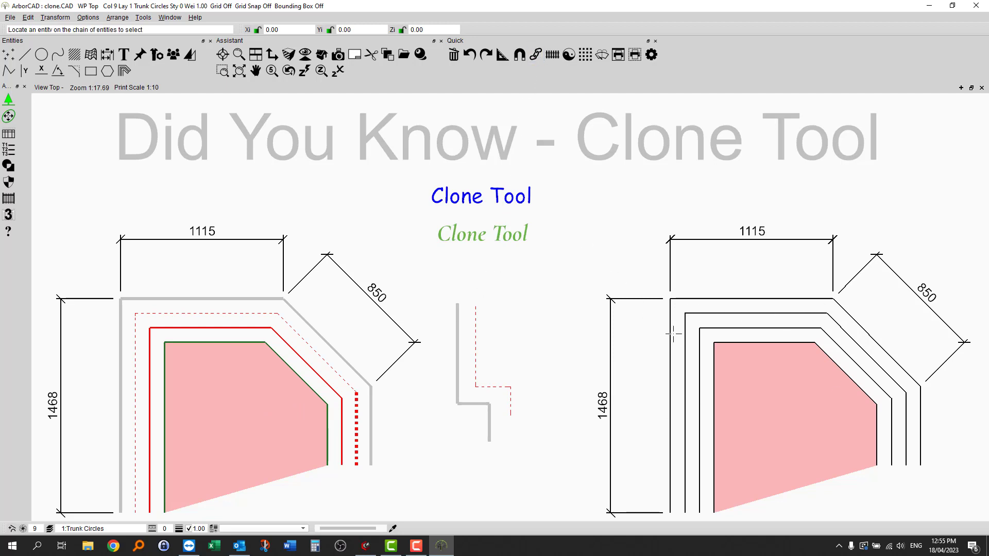
{"action": "left_click", "coordinate": [685, 346]}
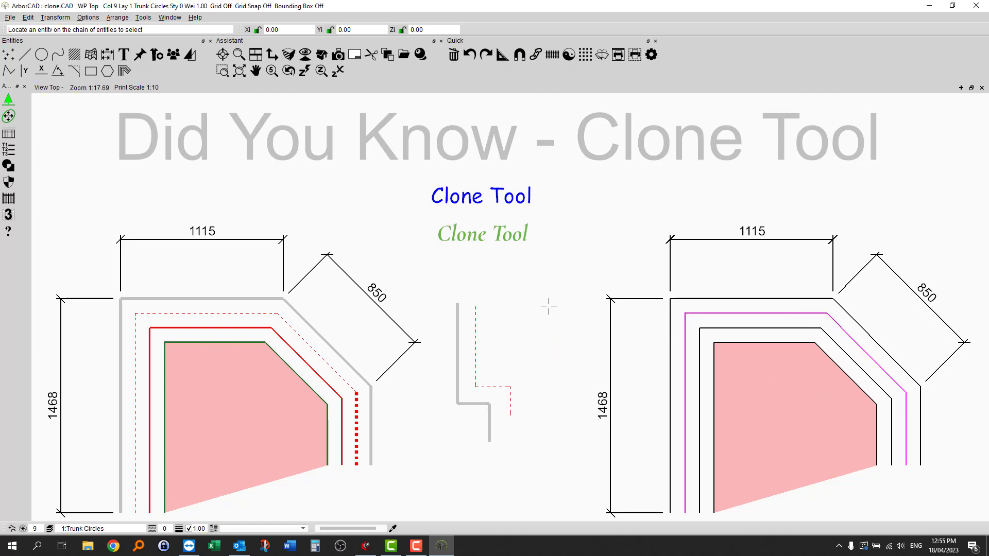
{"action": "key", "text": "Escape"}
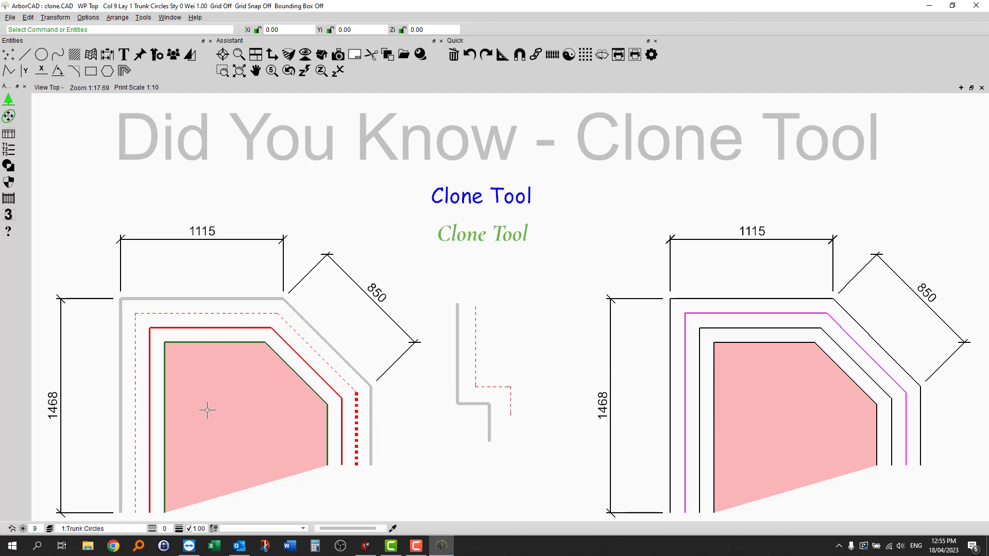
{"action": "left_click", "coordinate": [152, 529]}
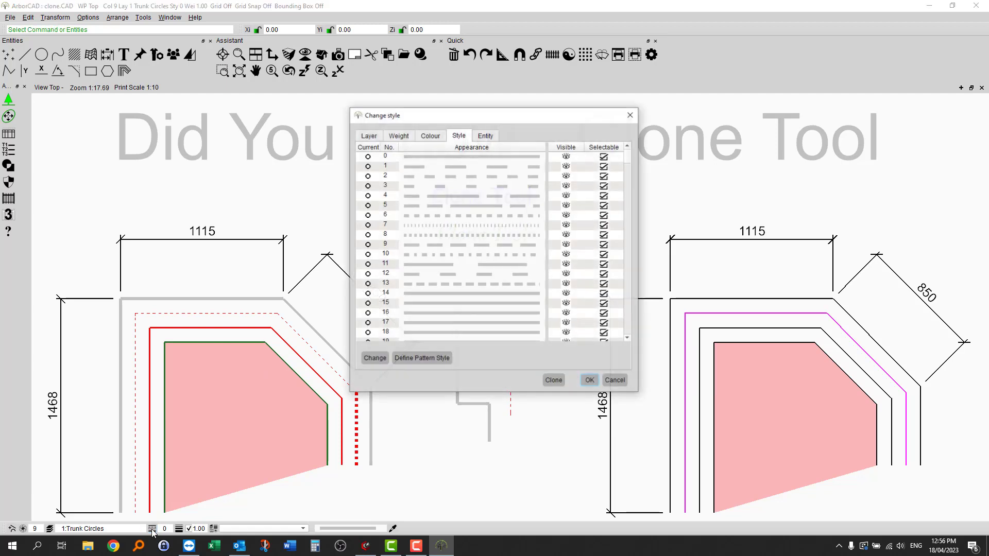
{"action": "left_click", "coordinate": [552, 380]}
{"action": "left_click", "coordinate": [321, 355]}
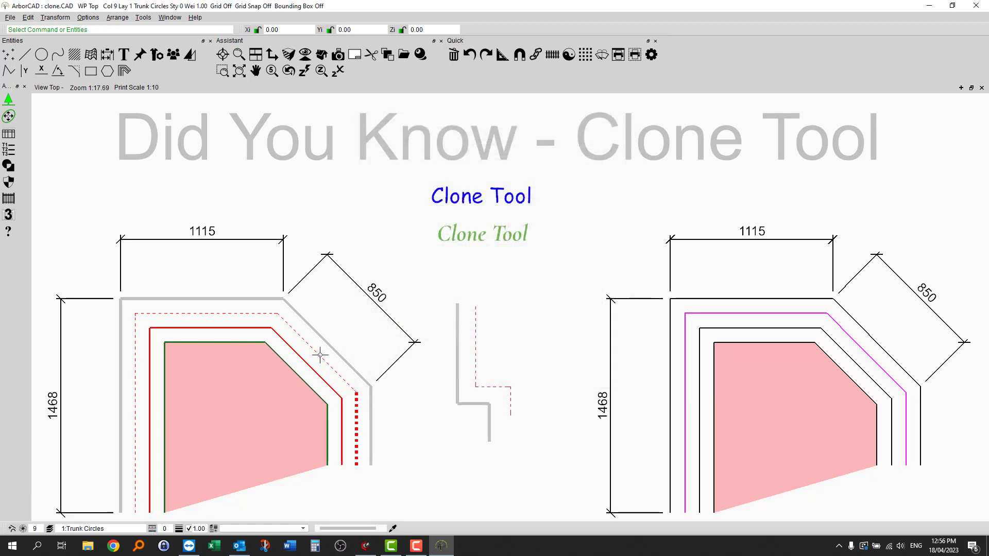
Clone the line weight of the red dashed diagonal line onto the selected outline of the right-hand shape.
{"action": "left_click", "coordinate": [178, 529]}
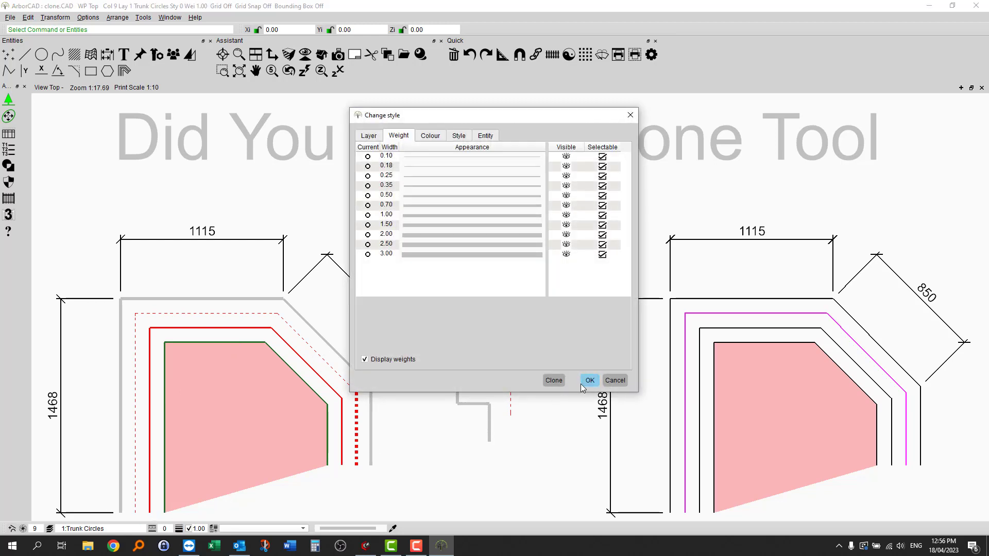
{"action": "left_click", "coordinate": [554, 380]}
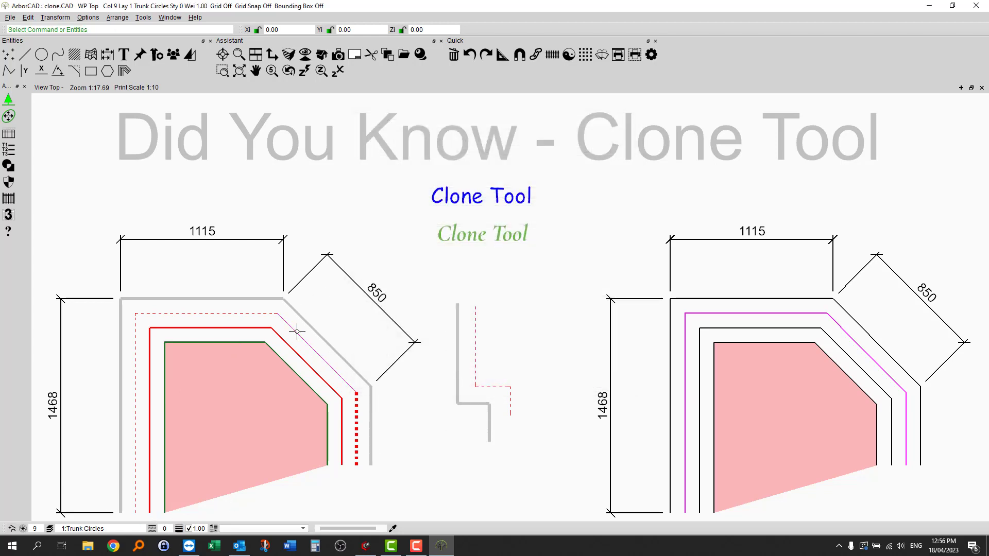
{"action": "left_click", "coordinate": [296, 331]}
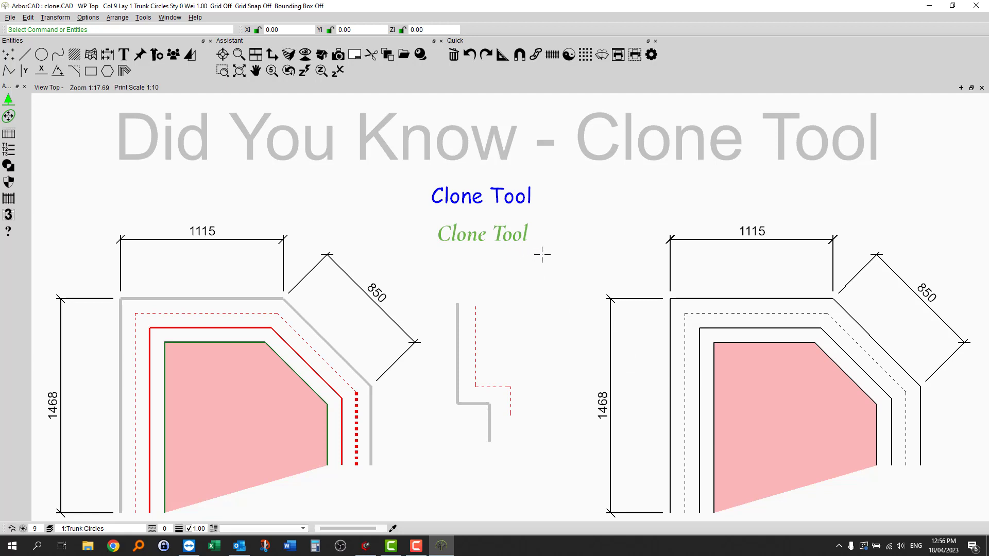
Use Clone-All to copy every attribute of the blue "Clone Tool" text onto the green italic "Clone Tool" text below it.
{"action": "double_click", "coordinate": [461, 238]}
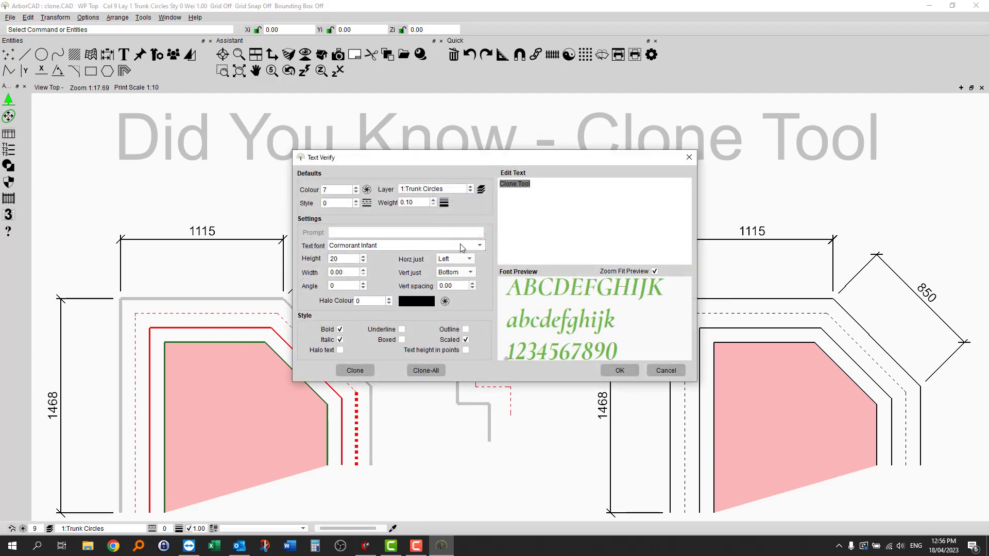
{"action": "left_click", "coordinate": [429, 370]}
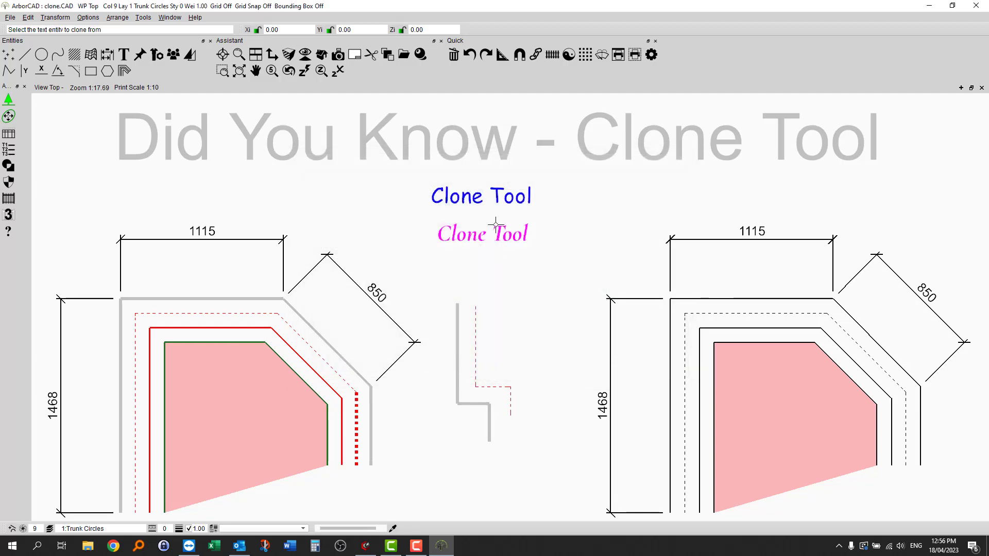
{"action": "left_click", "coordinate": [469, 202]}
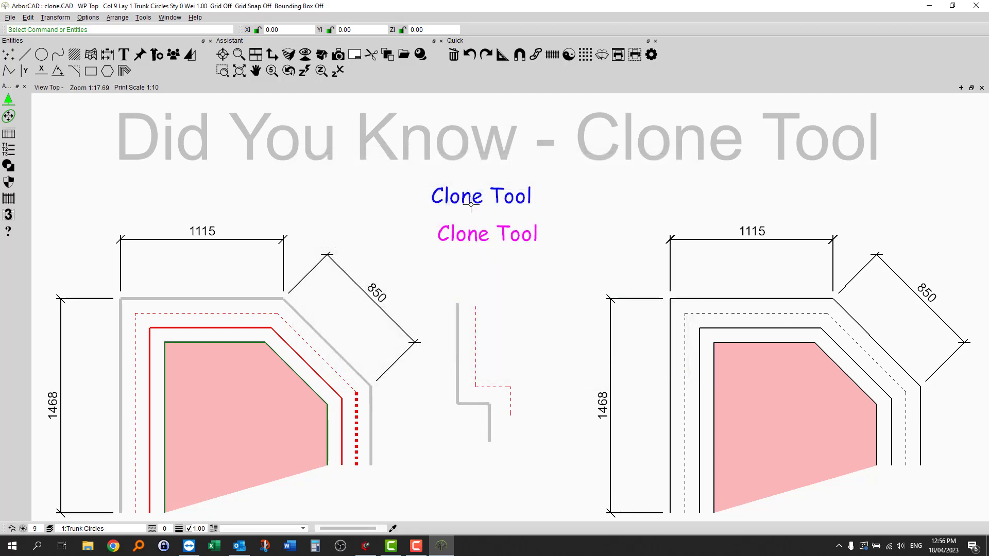
{"action": "left_click", "coordinate": [489, 238]}
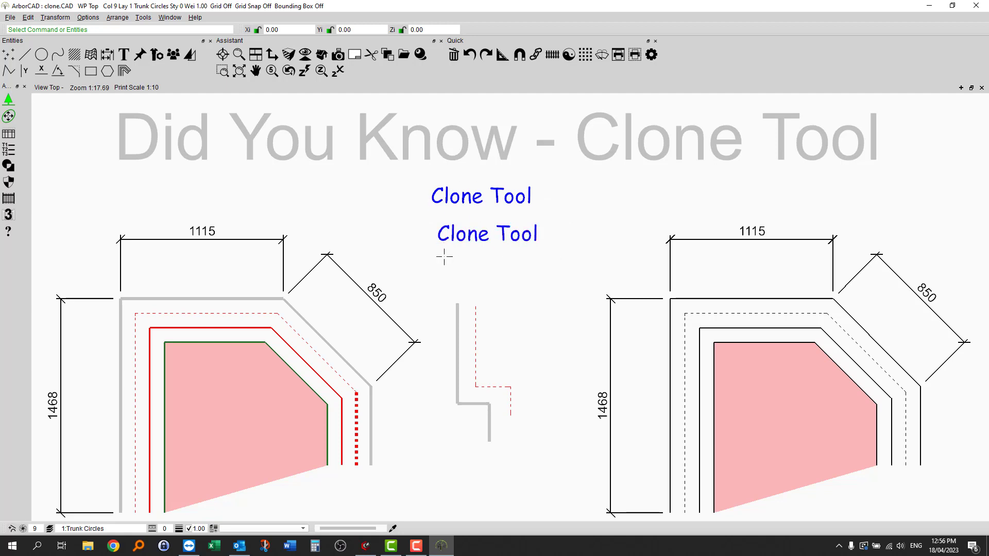